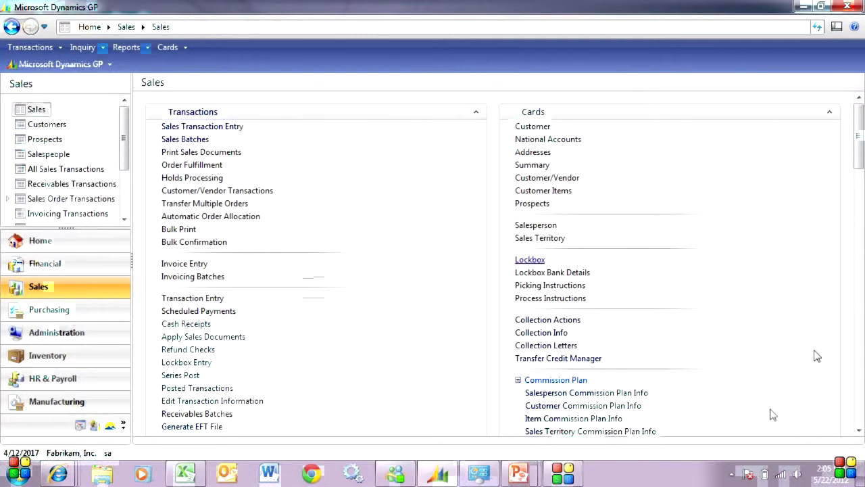
Step: Open lockbox maintenance and load the NEW UPTOWN lockbox
click(526, 262)
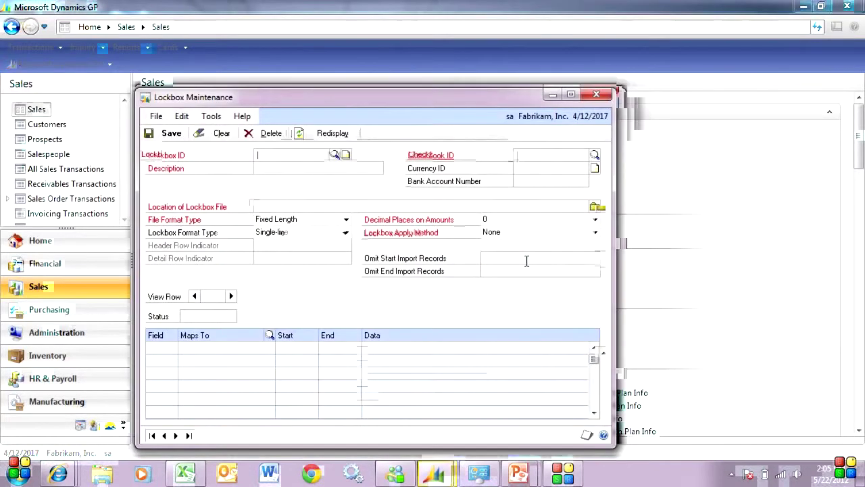
click(335, 155)
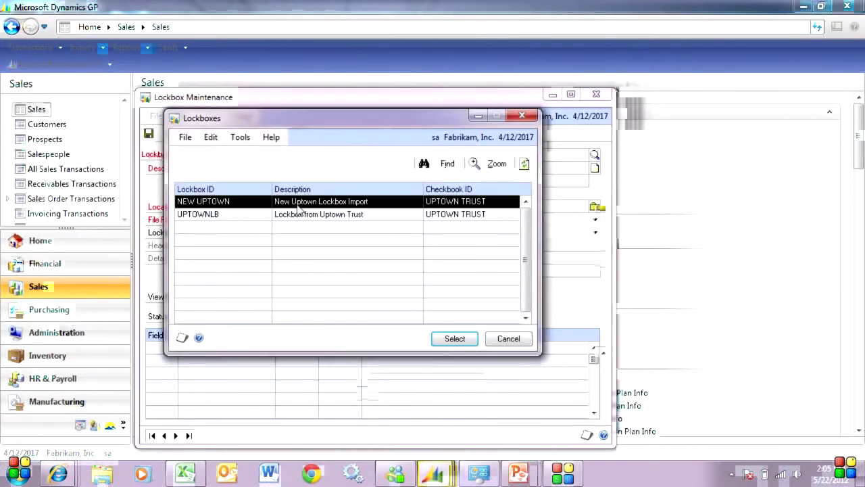
double_click(291, 203)
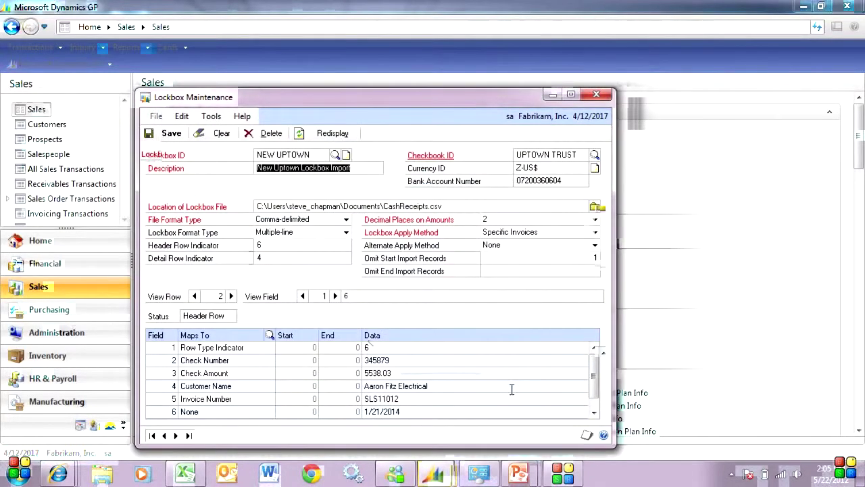
Step: Enlarge the lockbox window, review the header and detail row mappings, then view CashReceipts in Excel
drag(386, 100, 382, 46)
drag(361, 400, 362, 439)
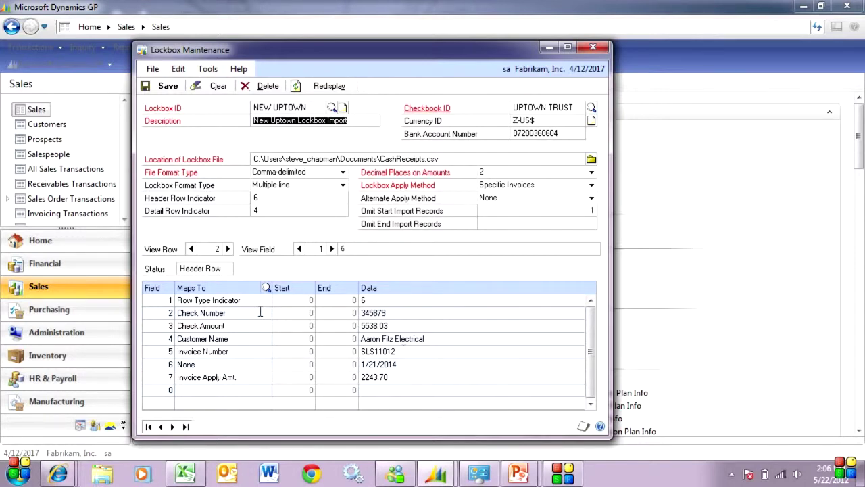
click(228, 249)
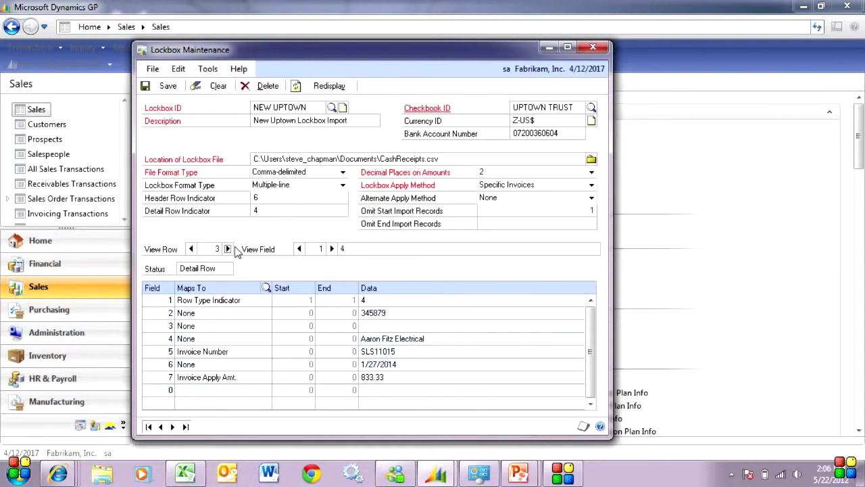
click(185, 473)
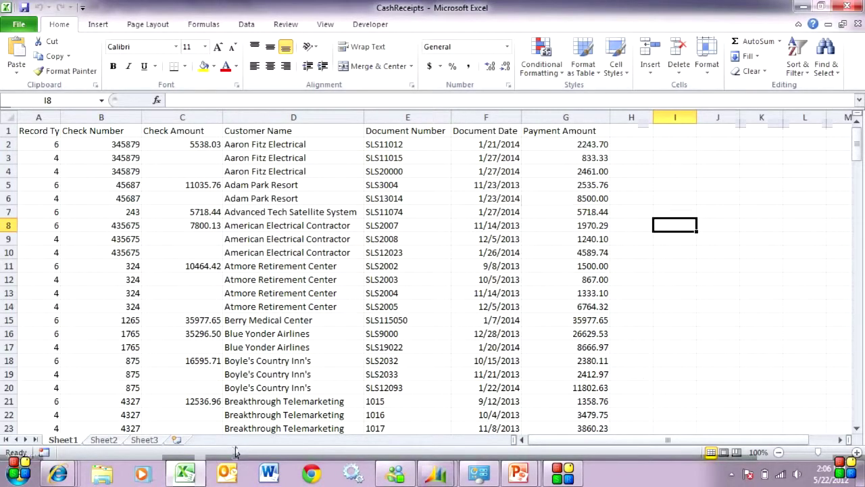
Step: Return from the CashReceipts workbook to the Dynamics GP Sales page
click(436, 473)
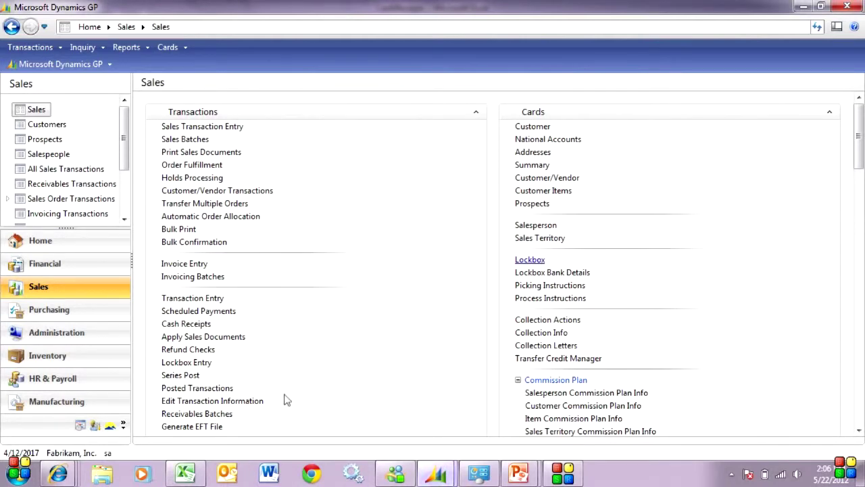
Step: Open Lockbox Entry and select the NEW UPTOWN lockbox
click(186, 363)
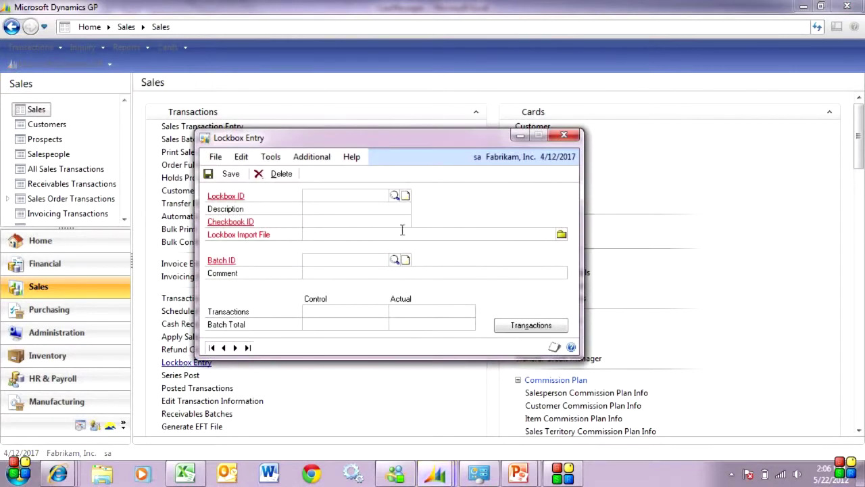
click(396, 196)
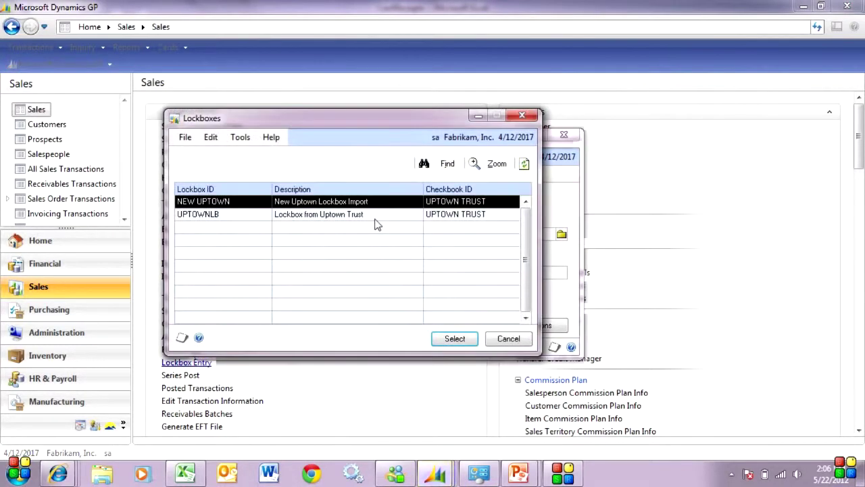
double_click(307, 202)
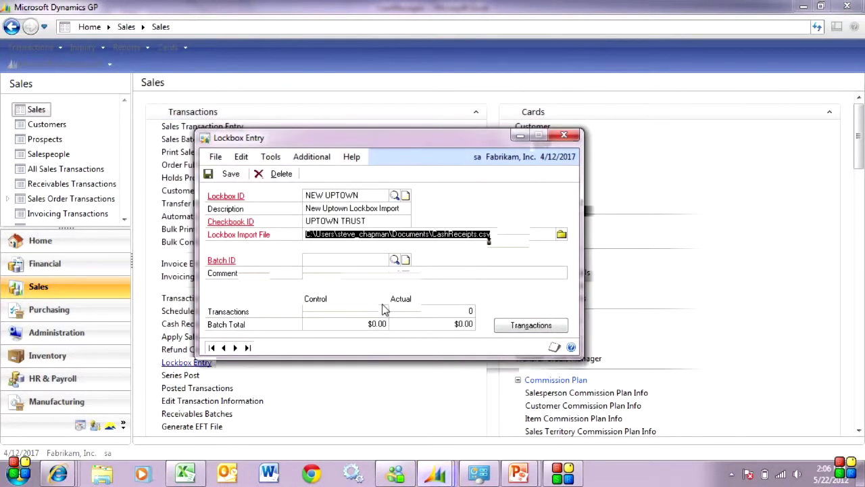
Step: Add and save a new batch named CASH RECEIPTS
click(330, 260)
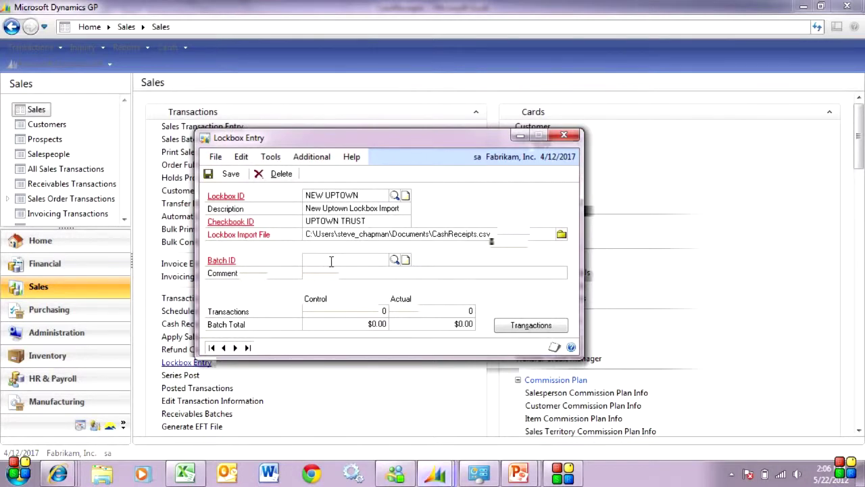
text(CASH RECEIPTS)
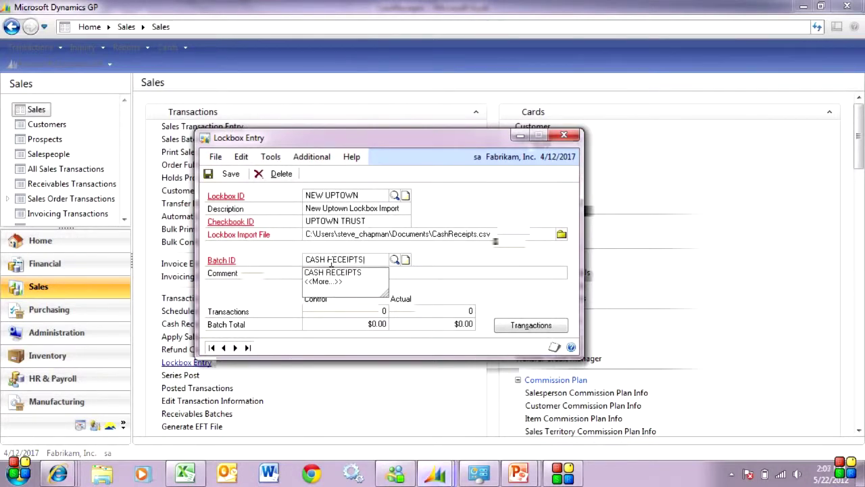
key(Tab)
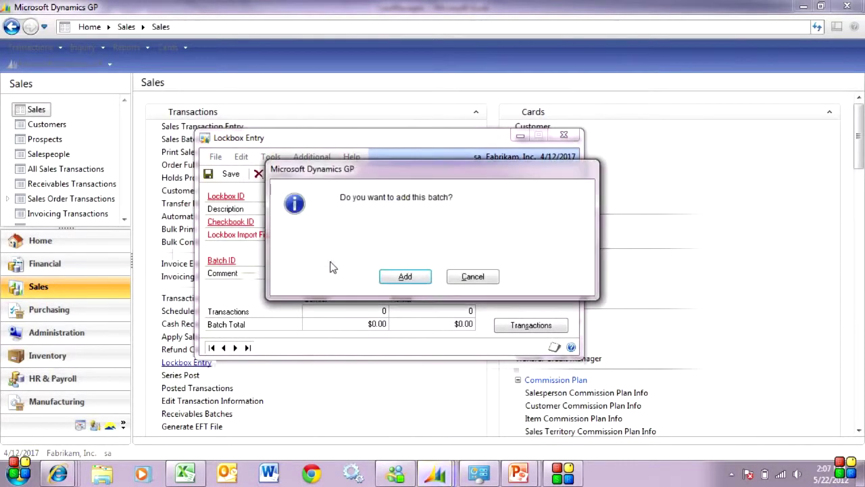
key(Return)
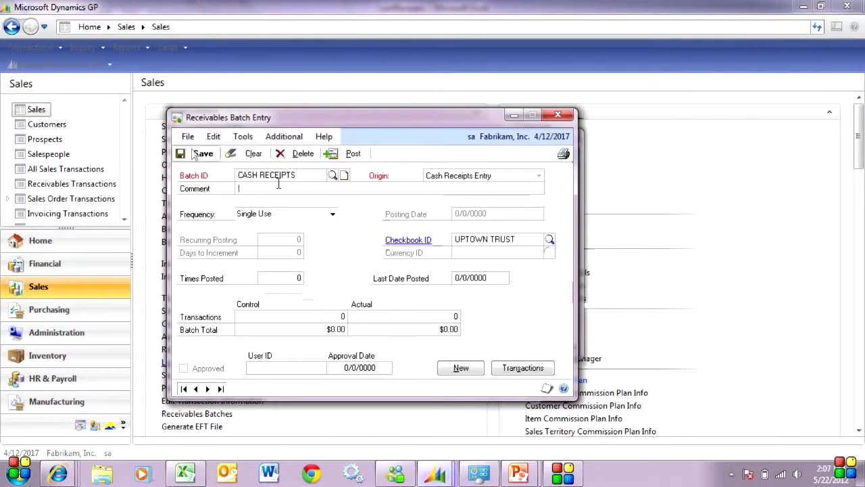
click(197, 153)
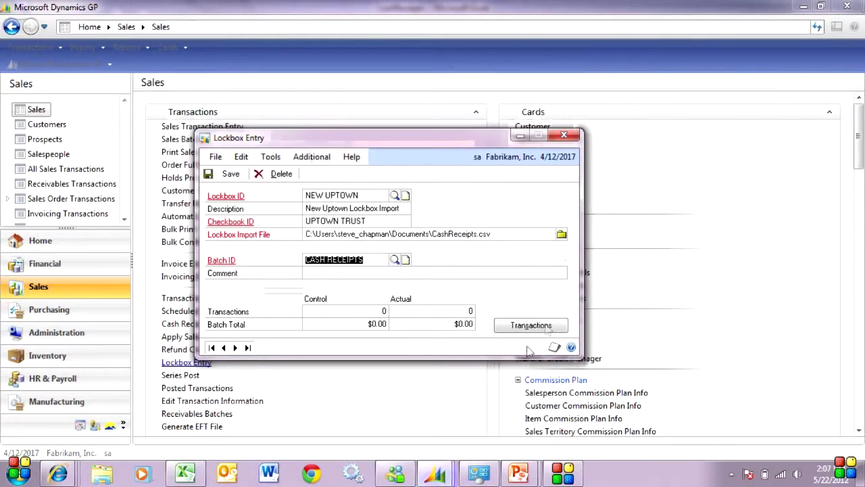
Step: Import CashReceipts.csv and view the Aaron Fitz Electrical payment's three matched invoices
click(519, 325)
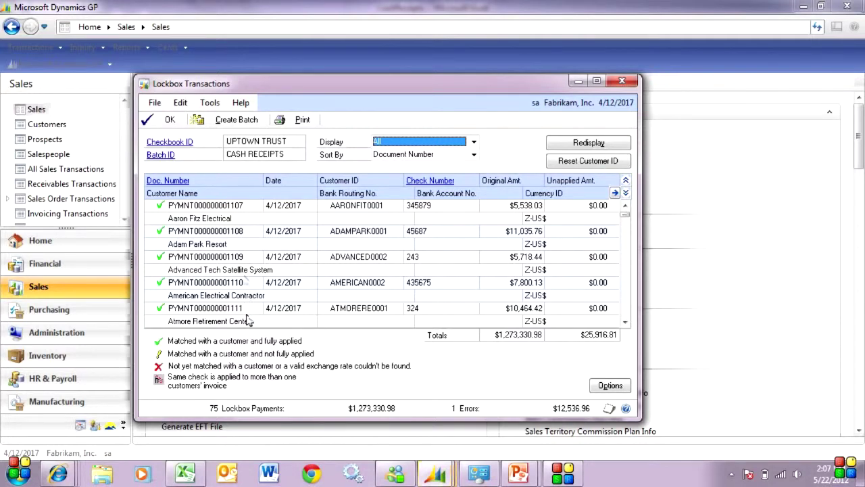
click(443, 209)
double_click(440, 208)
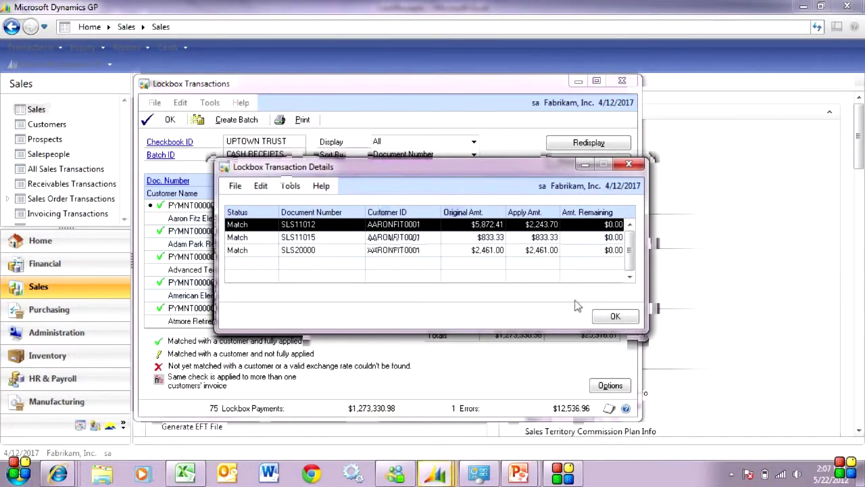
Step: Close the transaction details and scroll down to the unmatched payment PYMNT…1115
click(614, 315)
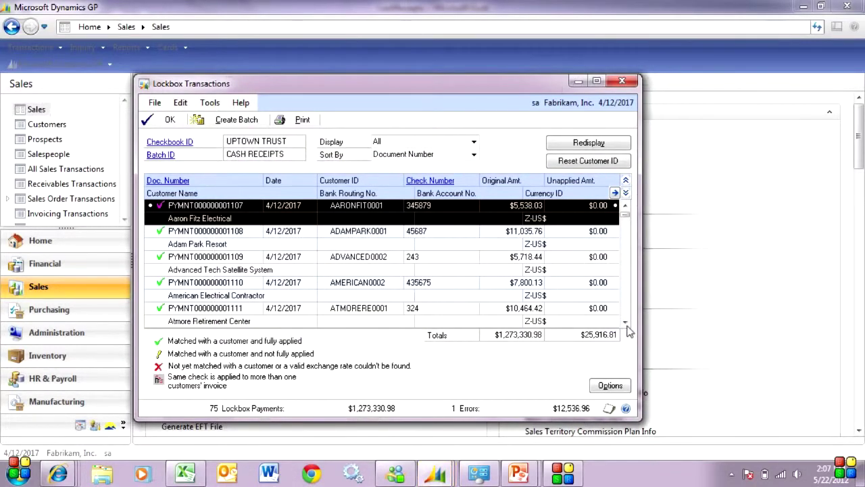
click(625, 322)
click(626, 323)
click(626, 323)
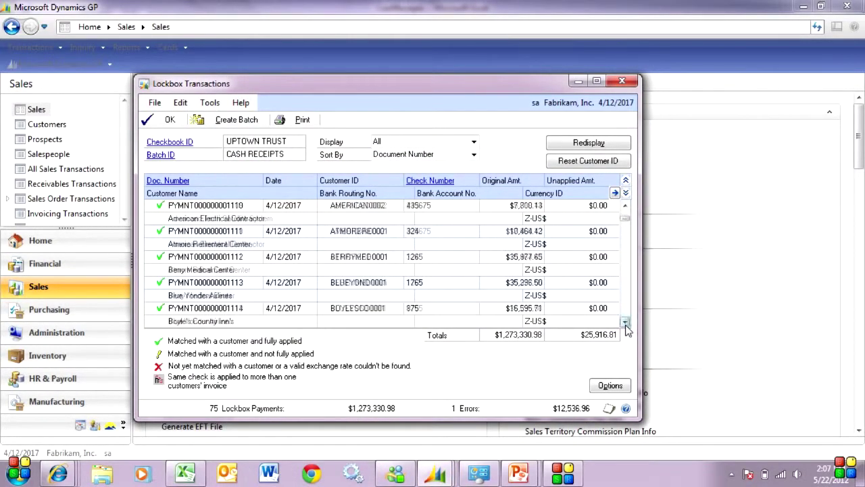
click(626, 323)
click(626, 323)
click(626, 322)
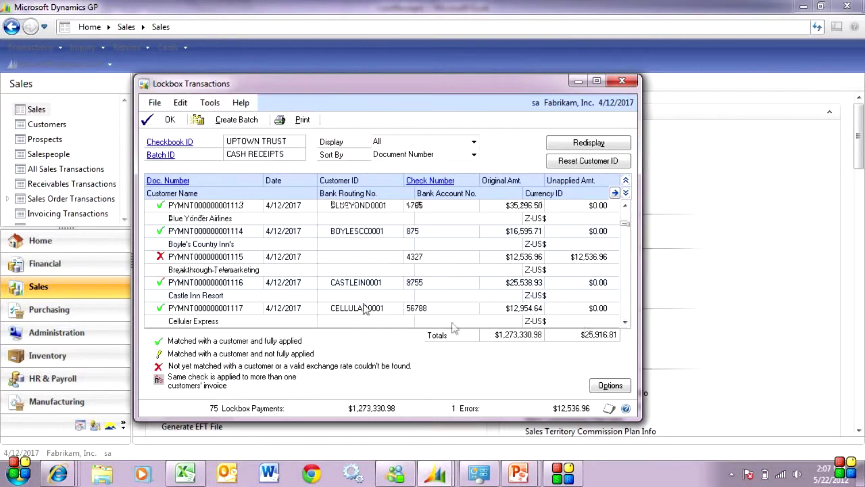
Step: Reset the customer ID on the Breakthrough Telemarketing payment and save the receipt
click(338, 273)
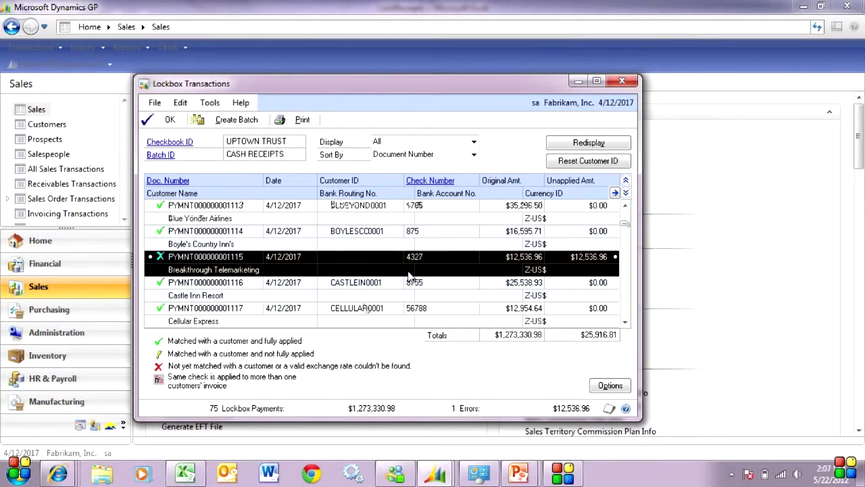
click(577, 164)
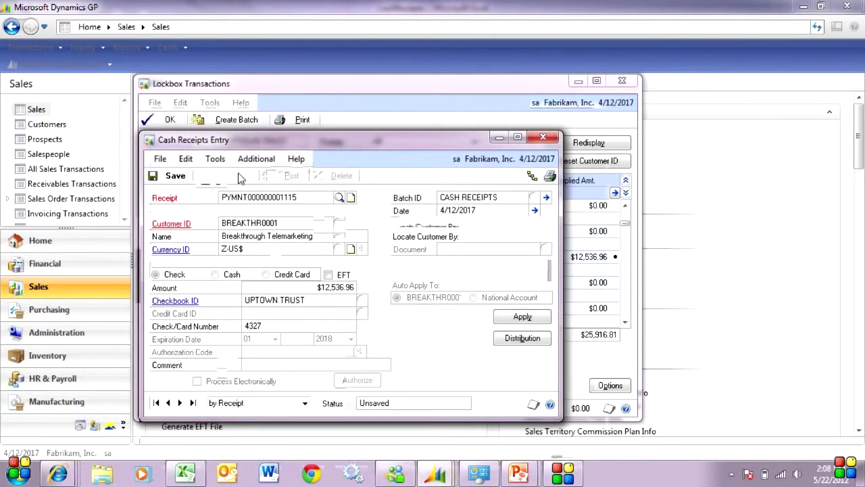
click(175, 176)
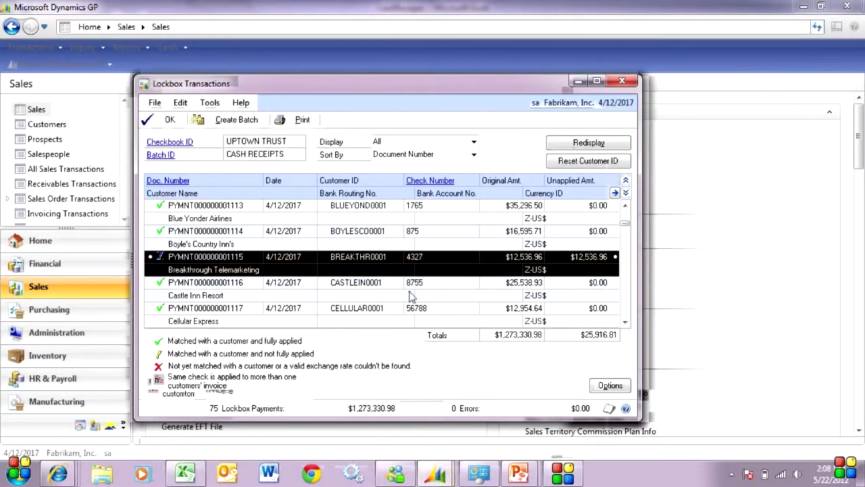
Step: Review the Boyle's Country Inn and partially applied Communication Connections payments, then create the batch
click(189, 238)
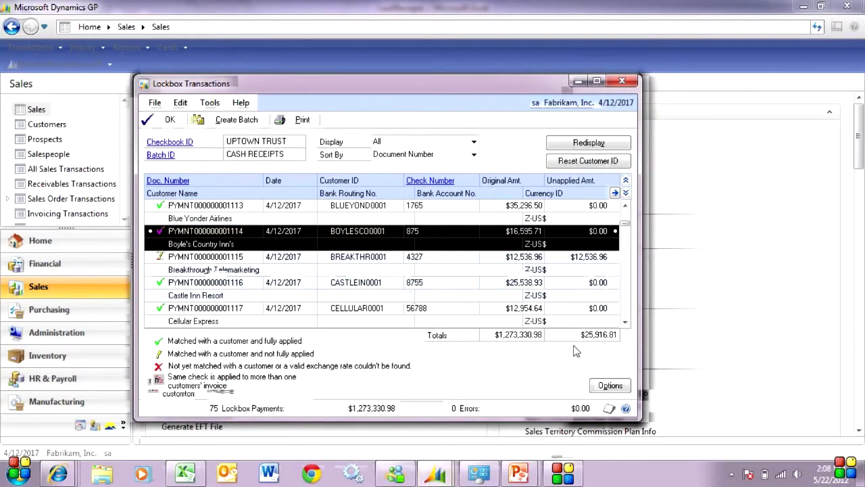
click(626, 322)
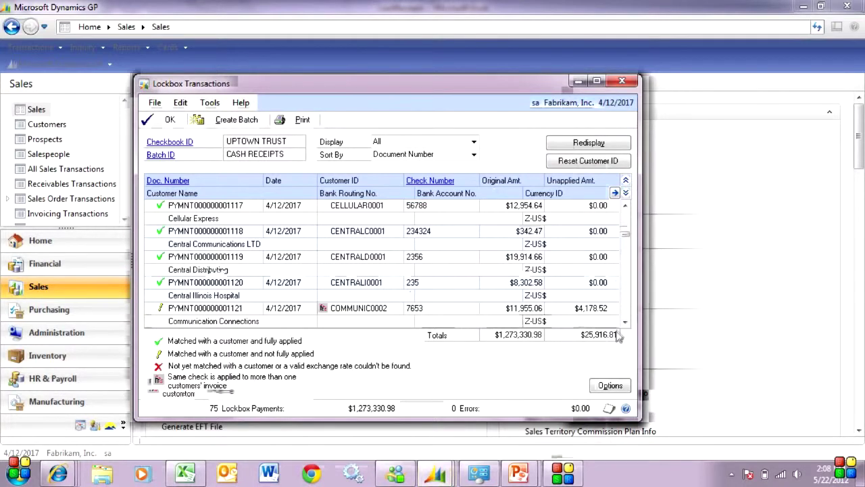
click(626, 322)
click(625, 323)
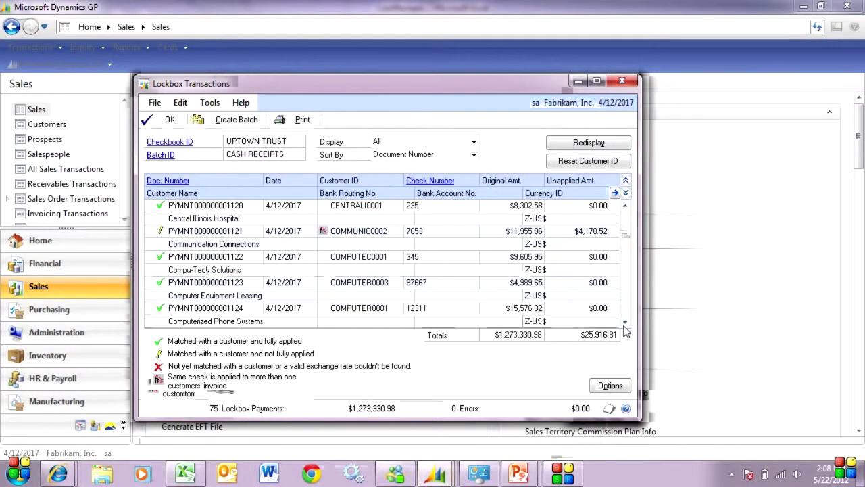
click(297, 238)
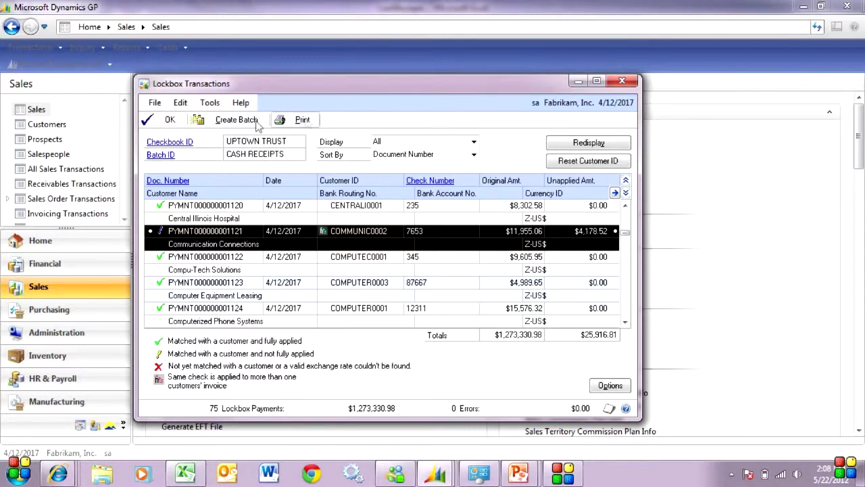
click(234, 120)
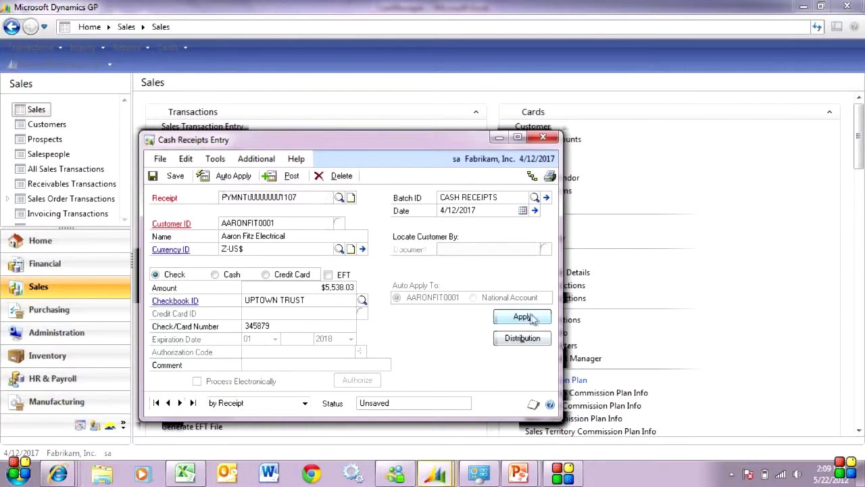
Step: Confirm the $5,538.03 receipt is fully applied to its invoices with $0.00 unapplied
click(522, 317)
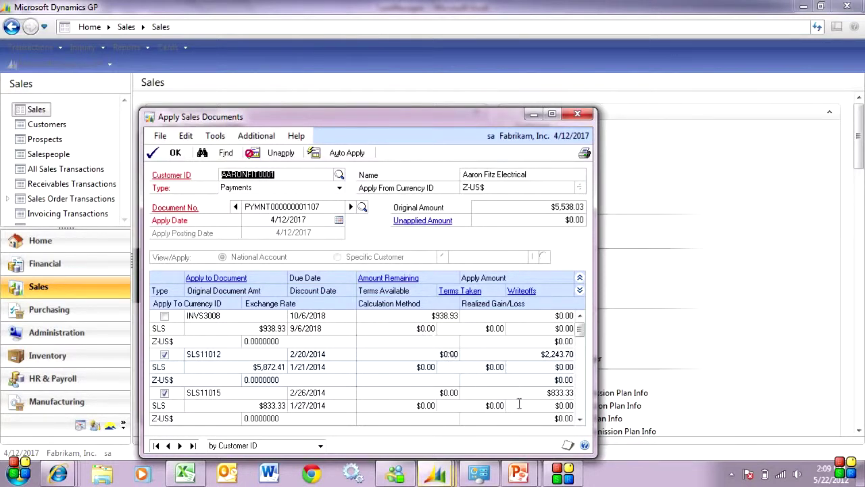
Step: Browse receipts 1108, 1109 and 1110 up to American Electrical Contractor's $7,800.13 check
click(575, 117)
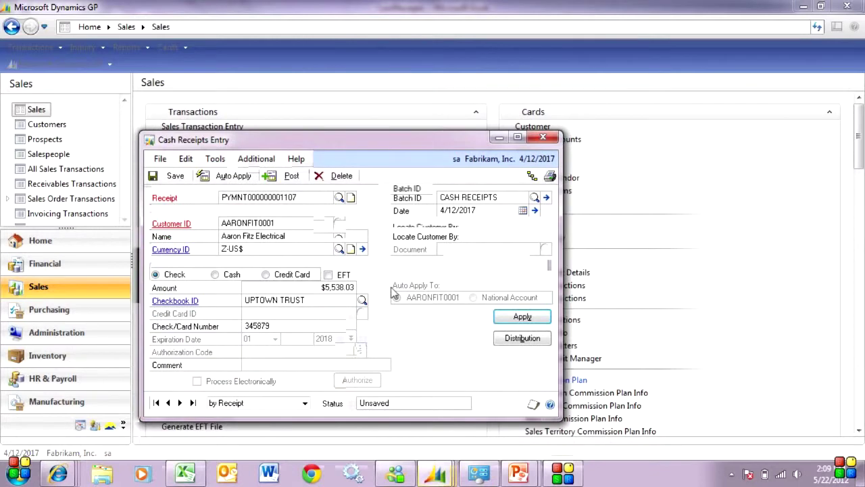
click(180, 402)
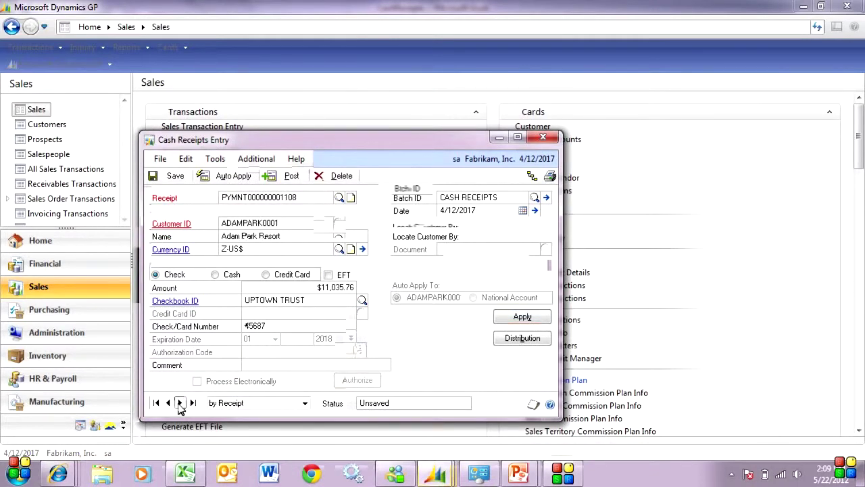
click(180, 403)
click(179, 403)
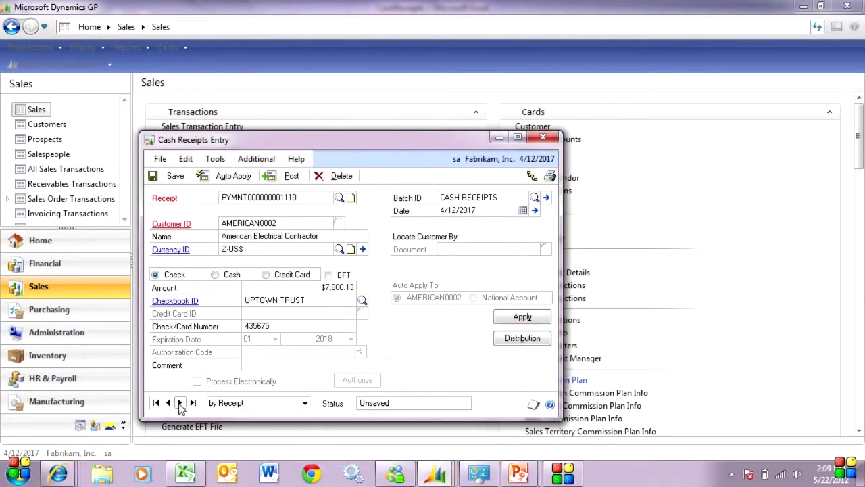